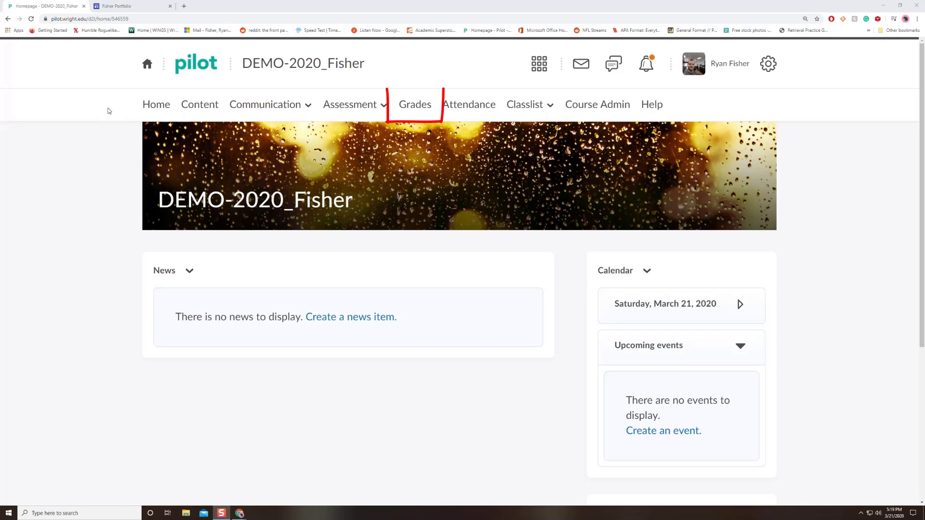
Open the course's grade book and go to its grade management page.
left_click(424, 108)
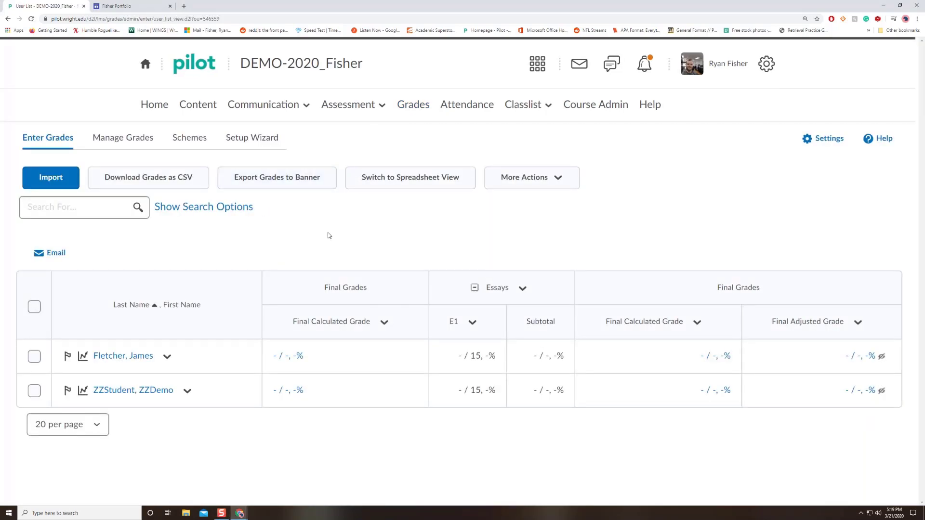
left_click(259, 144)
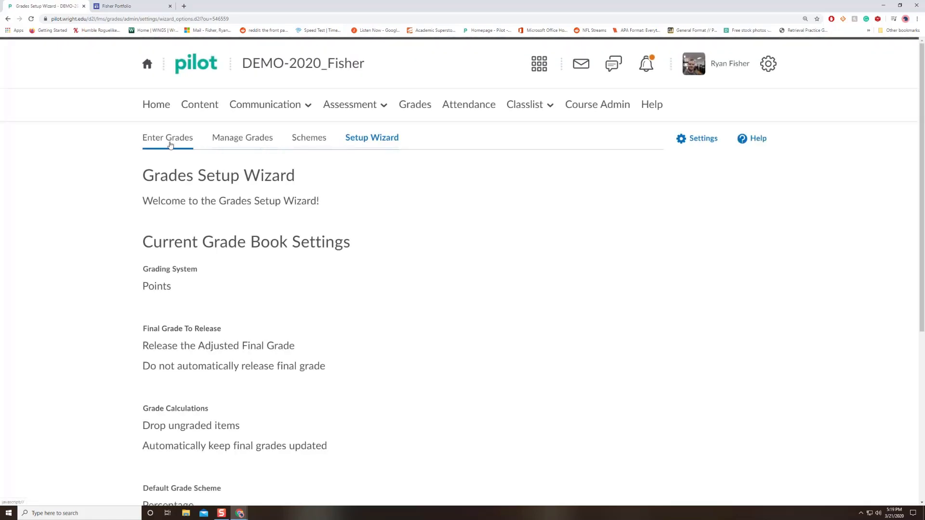
left_click(223, 144)
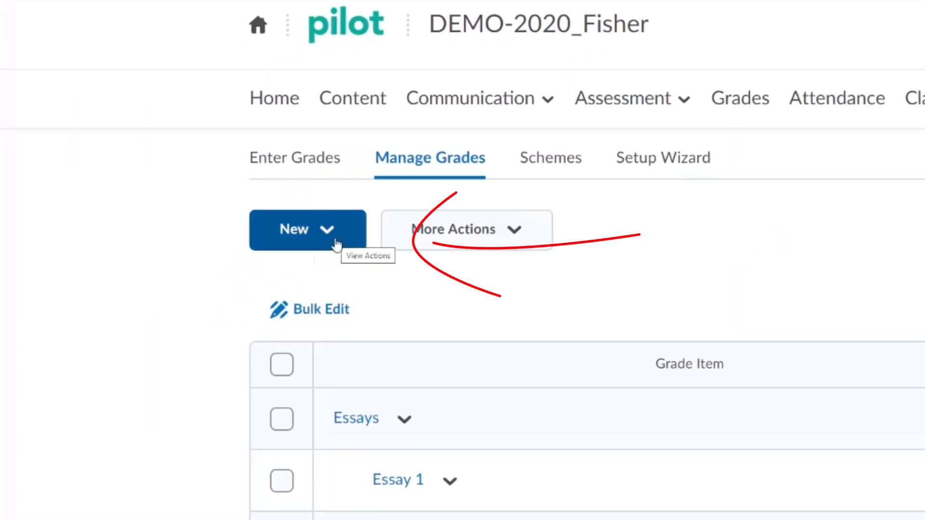
Start a new grade category named Quizzes, leaving its short name blank.
left_click(335, 243)
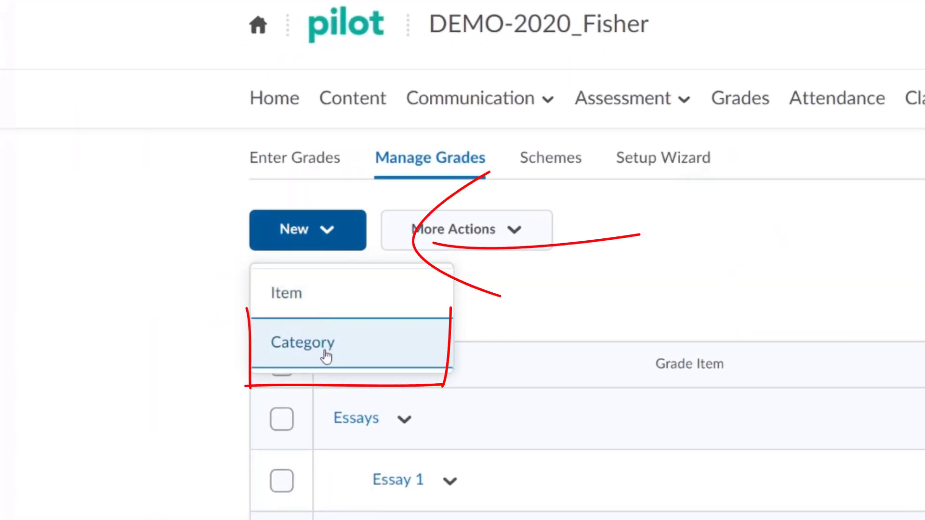
left_click(326, 355)
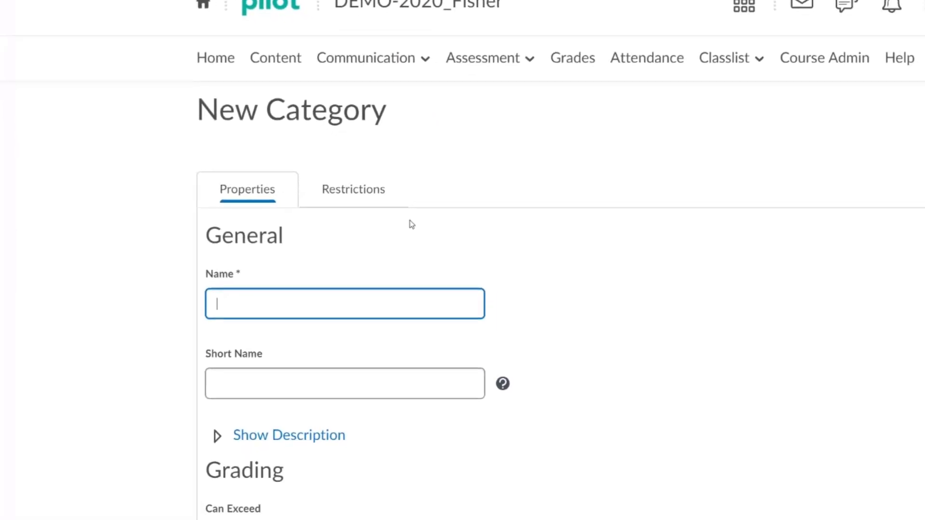
left_click(383, 296)
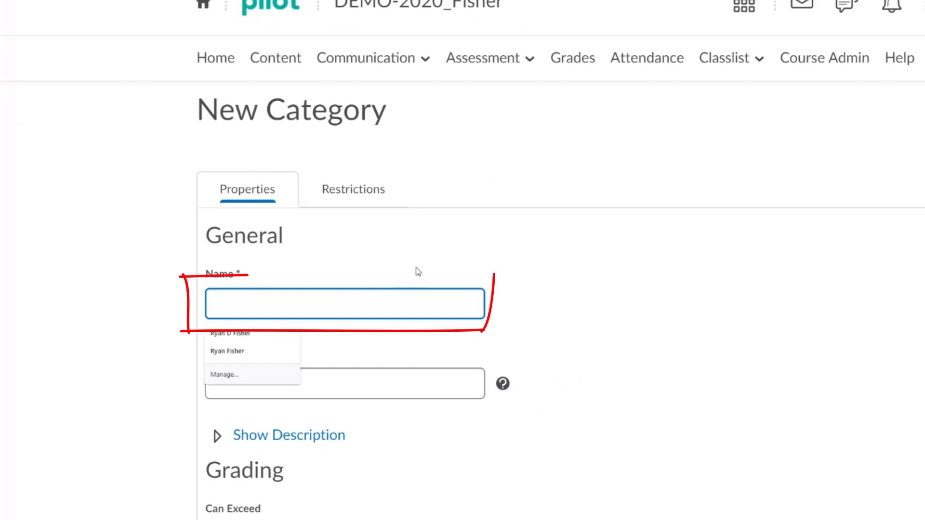
type("Quizzes")
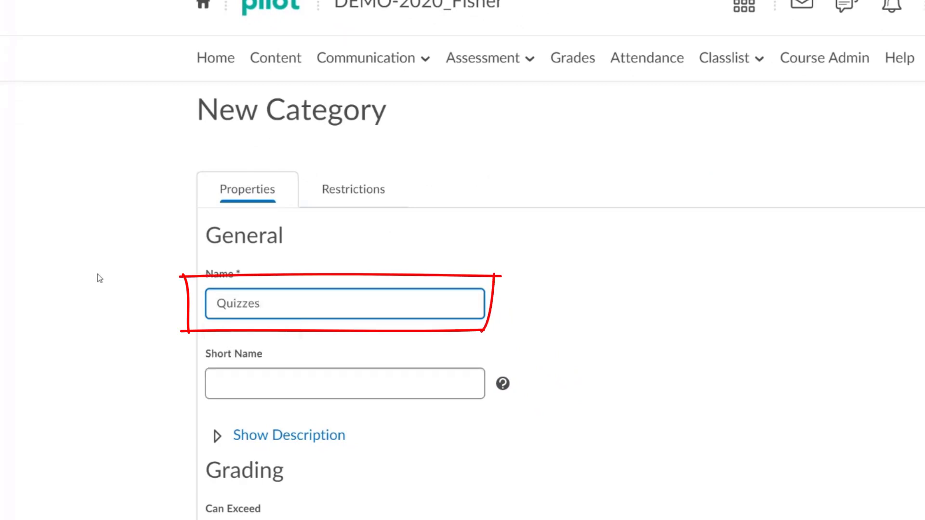
left_click(143, 300)
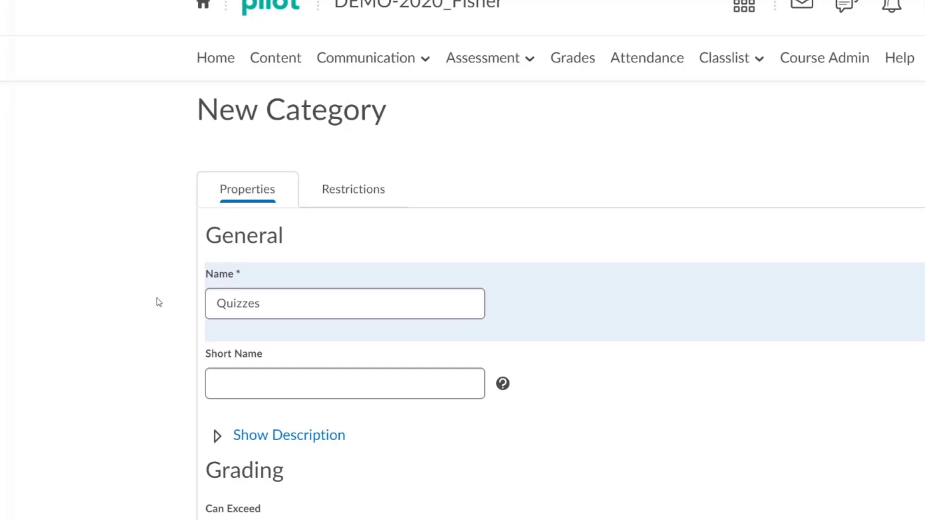
scroll(181, 316, "down", 2)
left_click(251, 293)
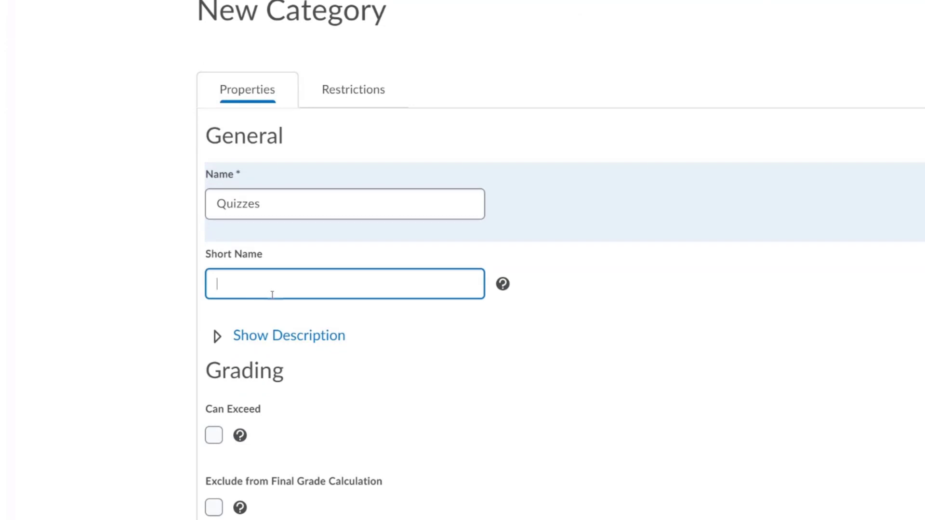
left_click(186, 298)
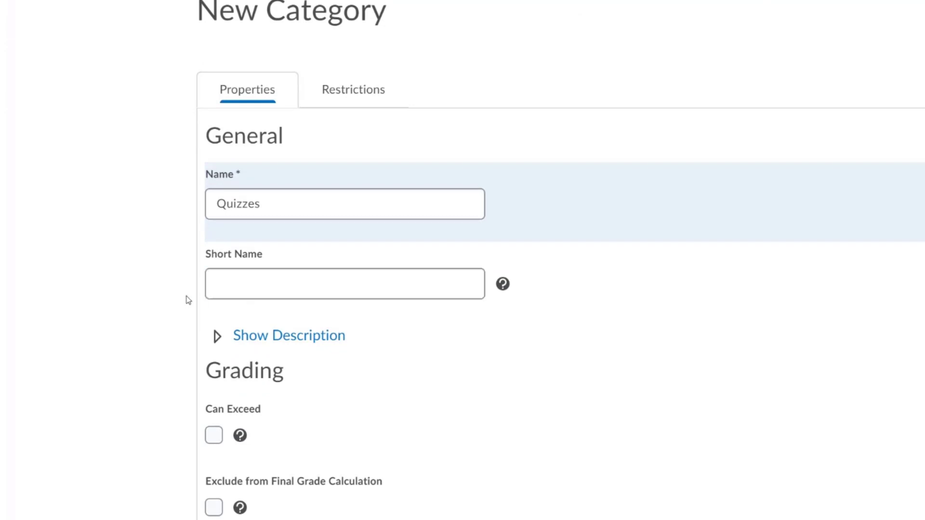
Distribute points across all items in the Quizzes category, with 20 points per item.
scroll(181, 293, "down", 5)
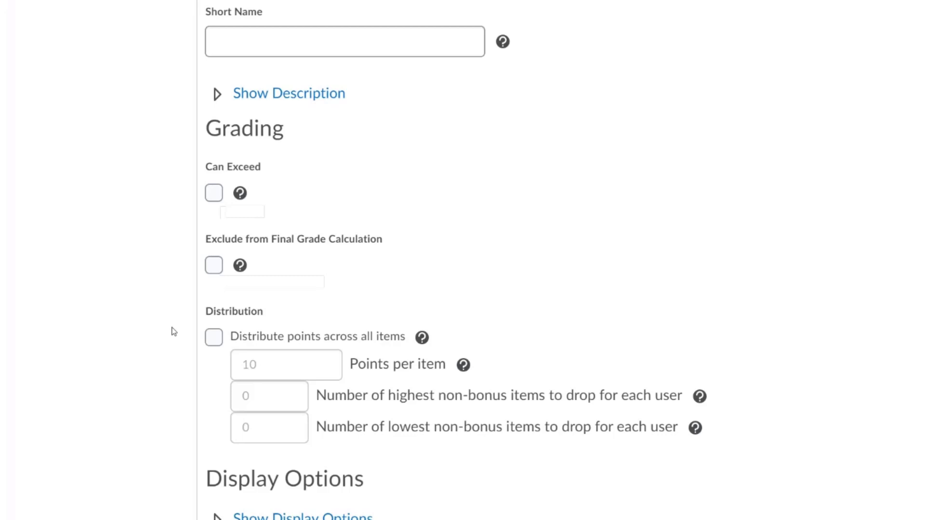
left_click(213, 337)
left_click(279, 371)
left_click_drag(279, 372, 241, 368)
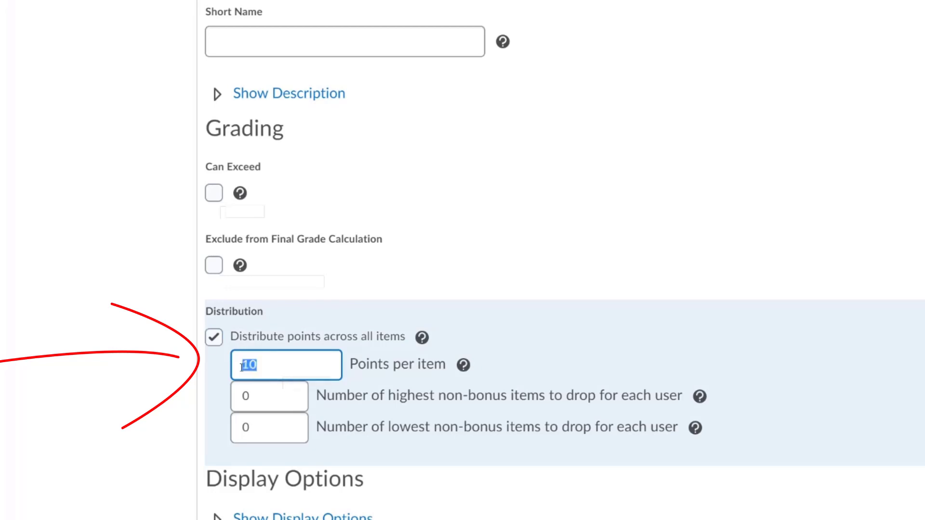
type("20")
left_click(180, 378)
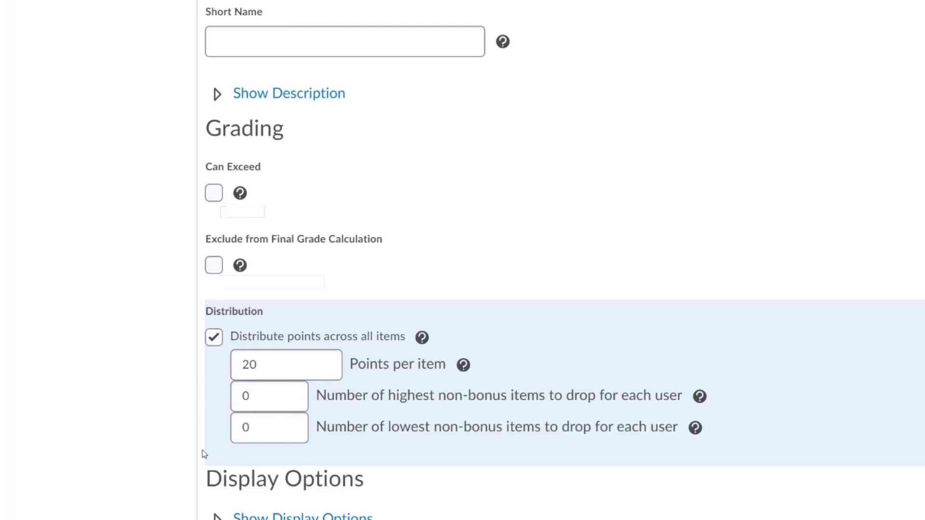
Set the number of lowest non-bonus items to drop for each user to 1.
left_click(266, 427)
left_click_drag(266, 427, 233, 428)
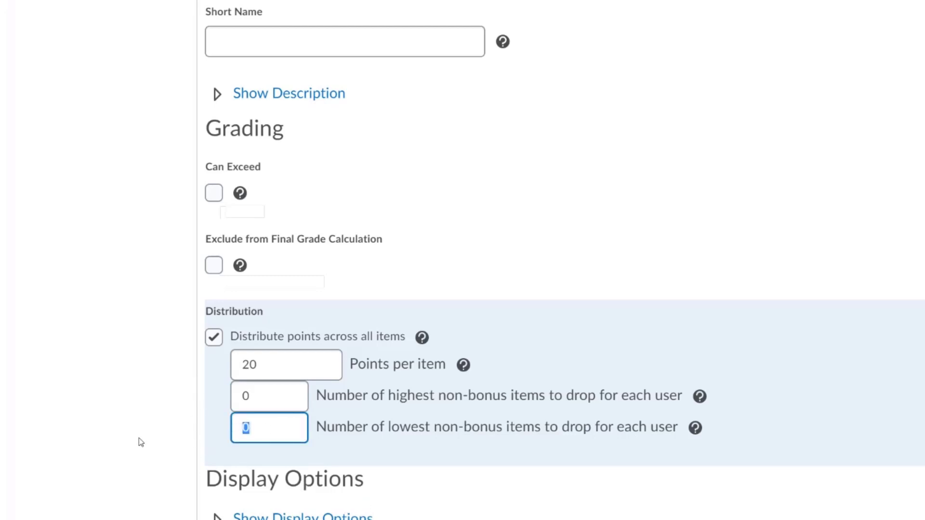
type("1")
left_click(176, 417)
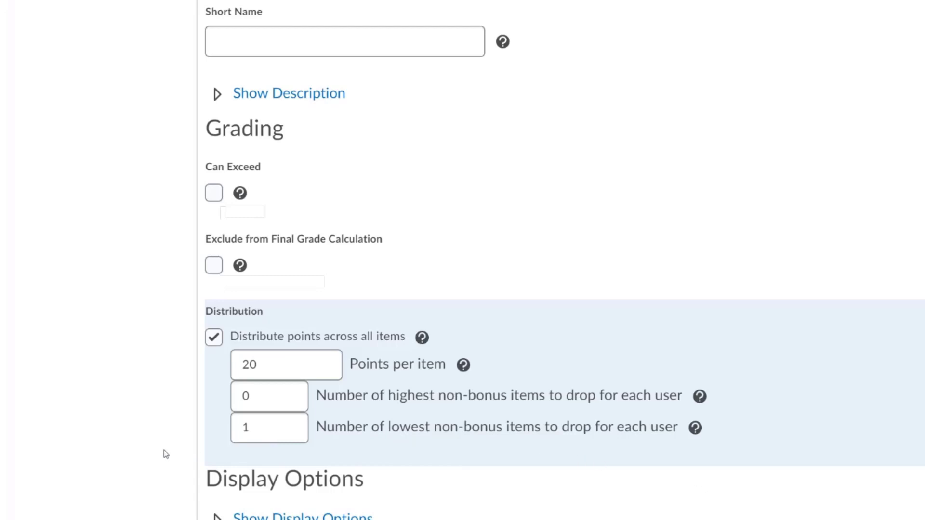
Review the visibility, availability date and release condition restrictions of the Quizzes category.
scroll(176, 477, "up", 6)
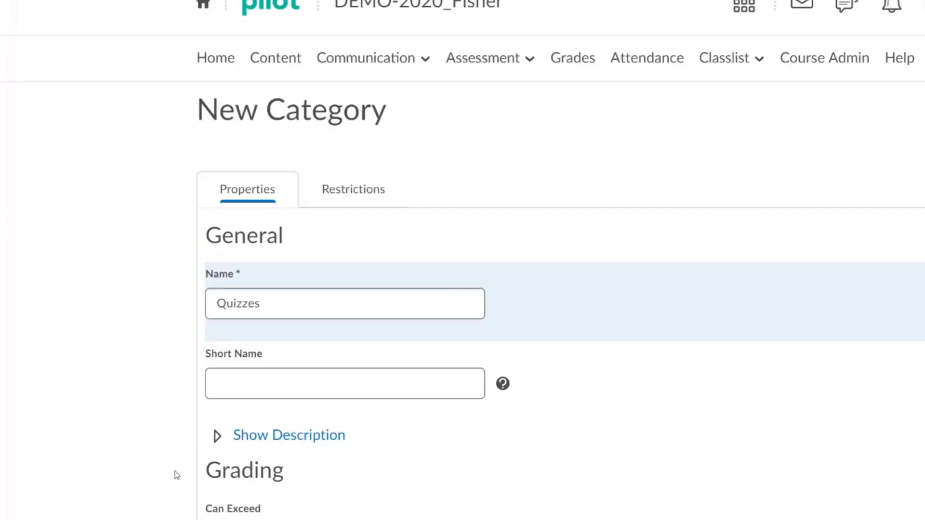
left_click(344, 205)
scroll(134, 272, "down", 2)
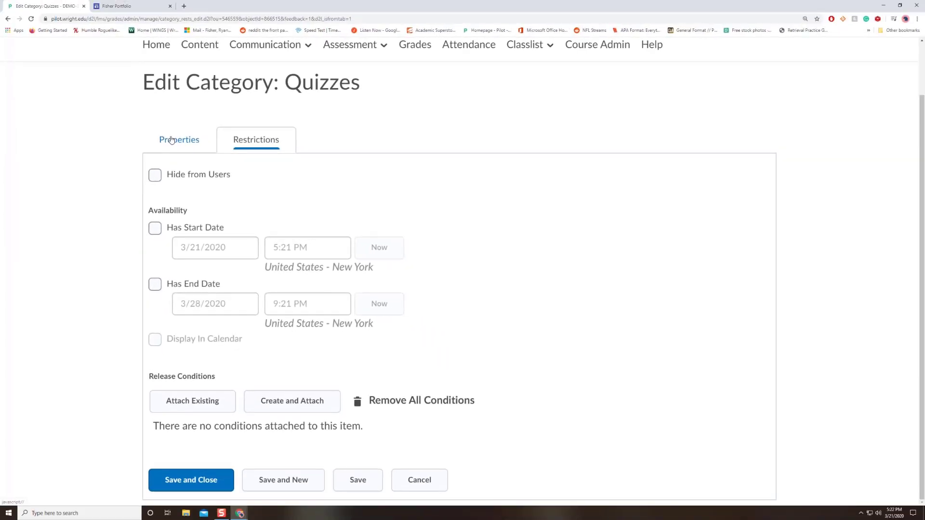
Return to the Quizzes category's properties, check the grading settings, and save and close the category.
left_click(171, 140)
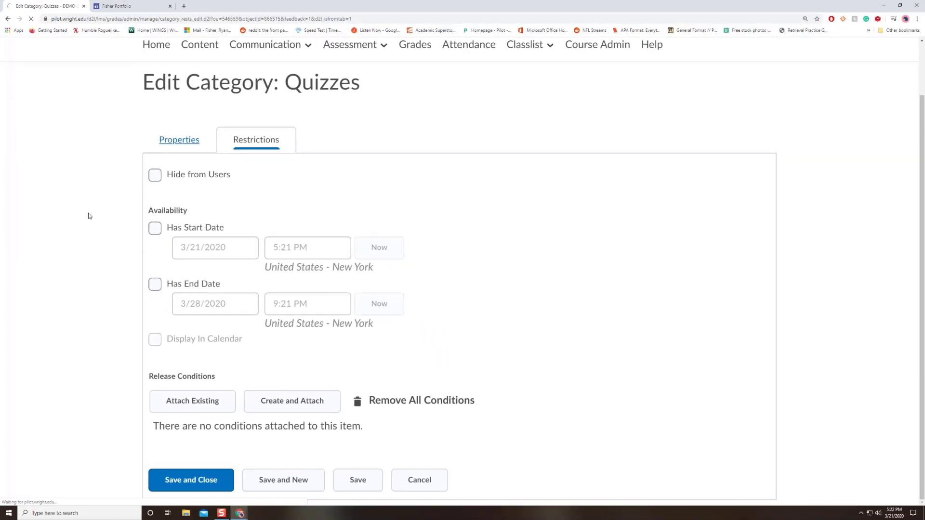
scroll(94, 214, "down", 5)
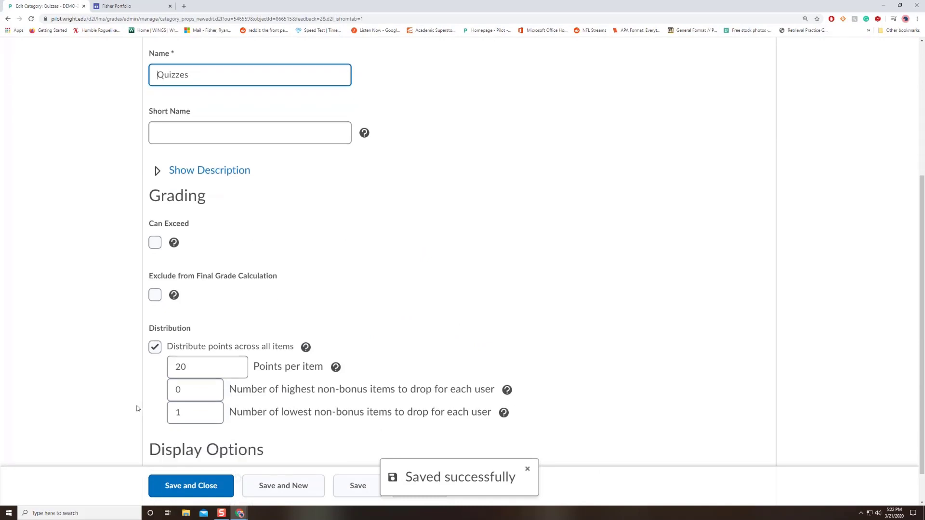
left_click(530, 470)
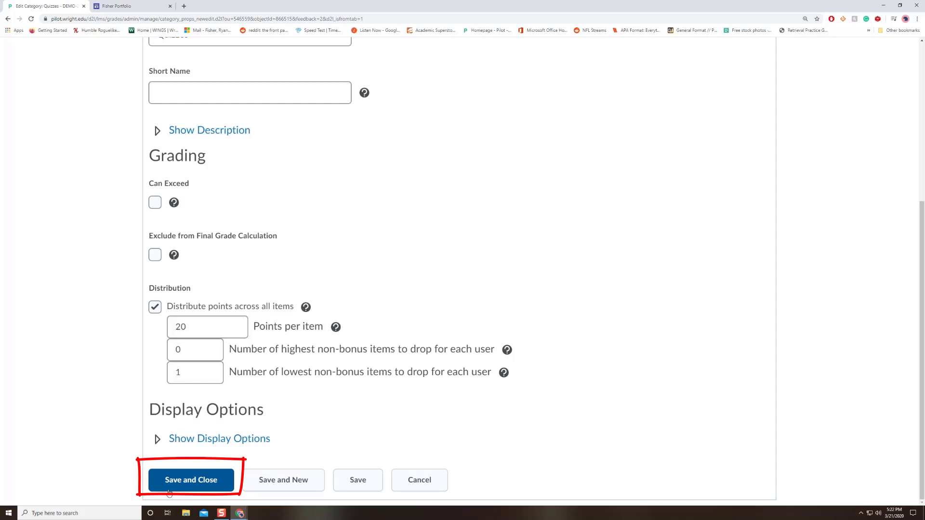
left_click(284, 481)
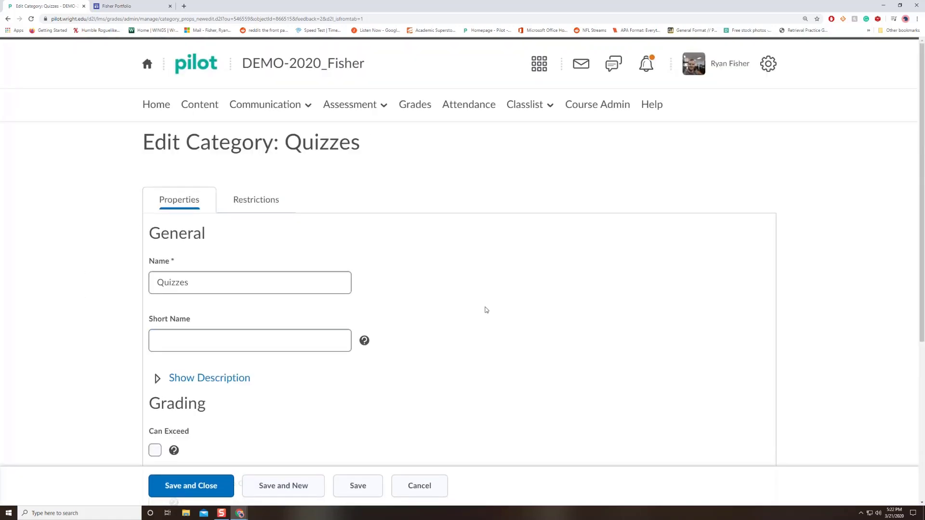
scroll(484, 309, "down", 5)
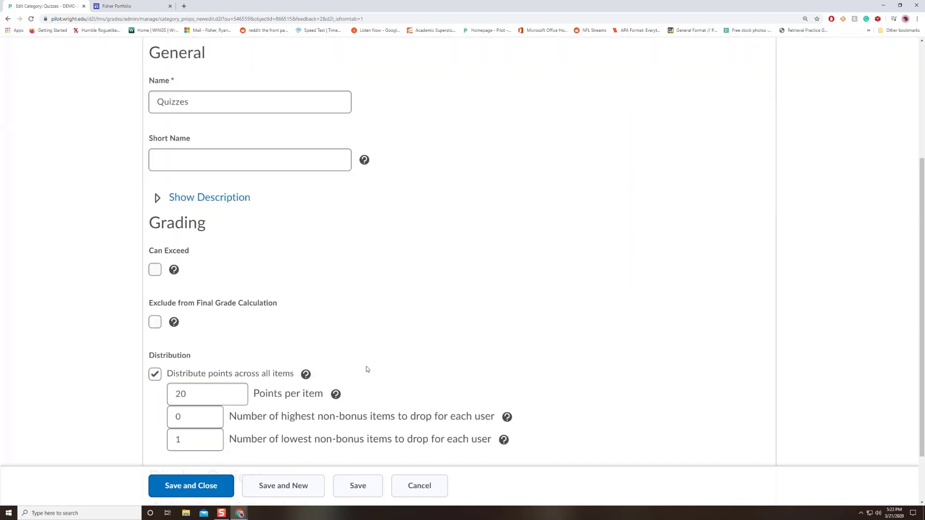
left_click(222, 481)
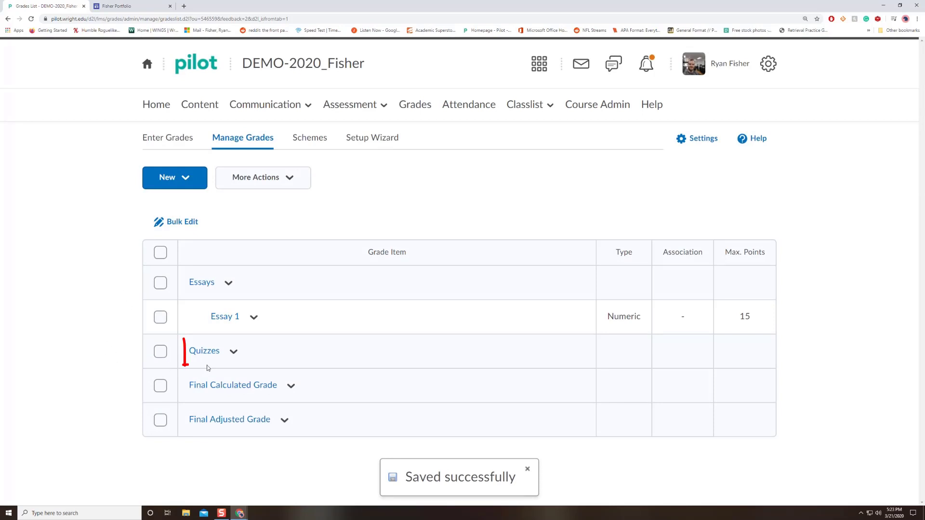
left_click(243, 357)
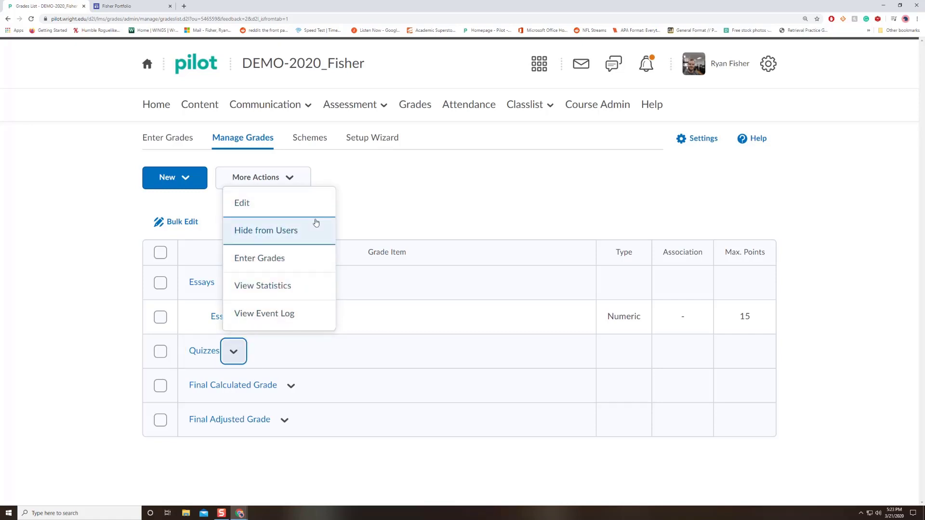
left_click(130, 326)
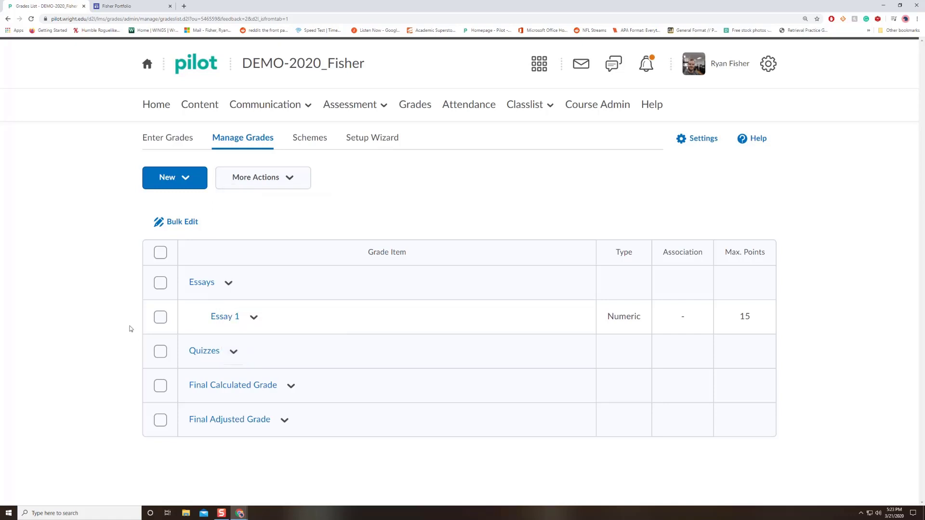
Start a new grade item of the Numeric type.
left_click(170, 179)
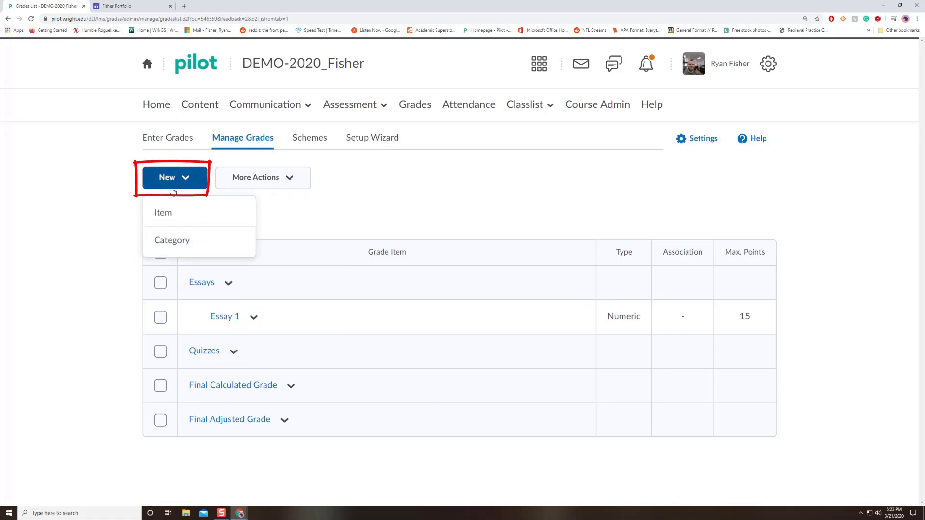
left_click(168, 215)
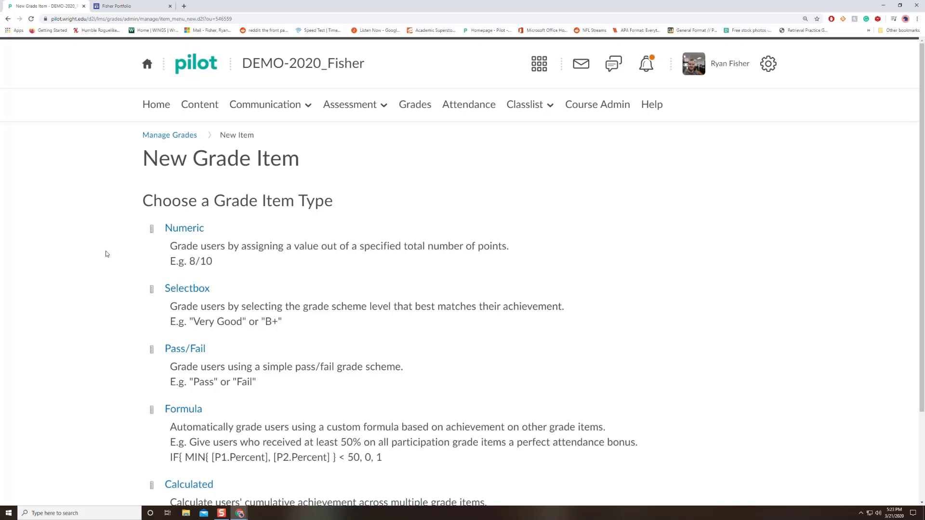
scroll(107, 254, "down", 2)
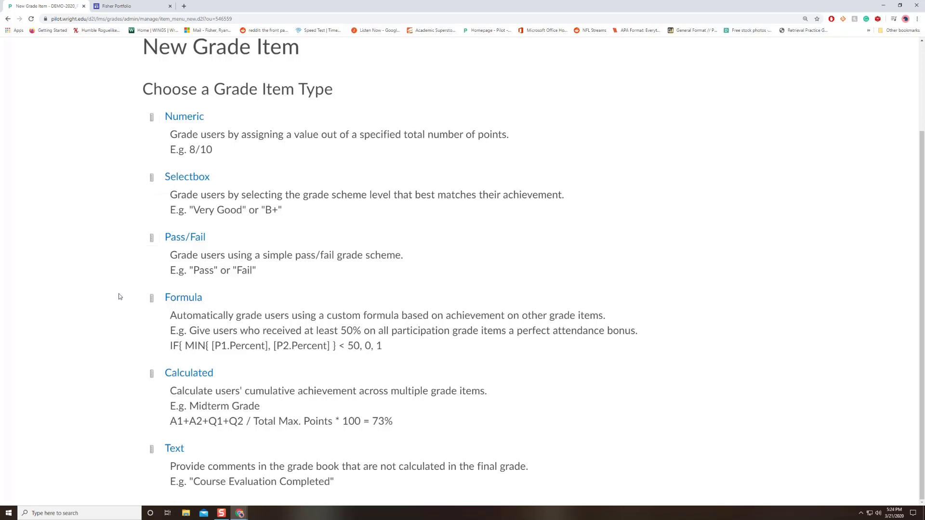
left_click(179, 121)
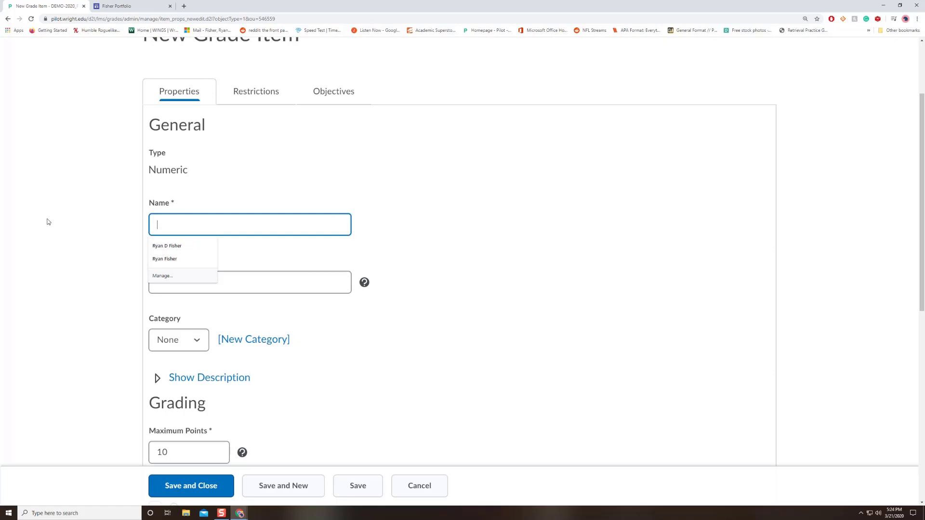
Name the new grade item Quiz 1 and give it the short name Q1.
scroll(47, 222, "up", 1)
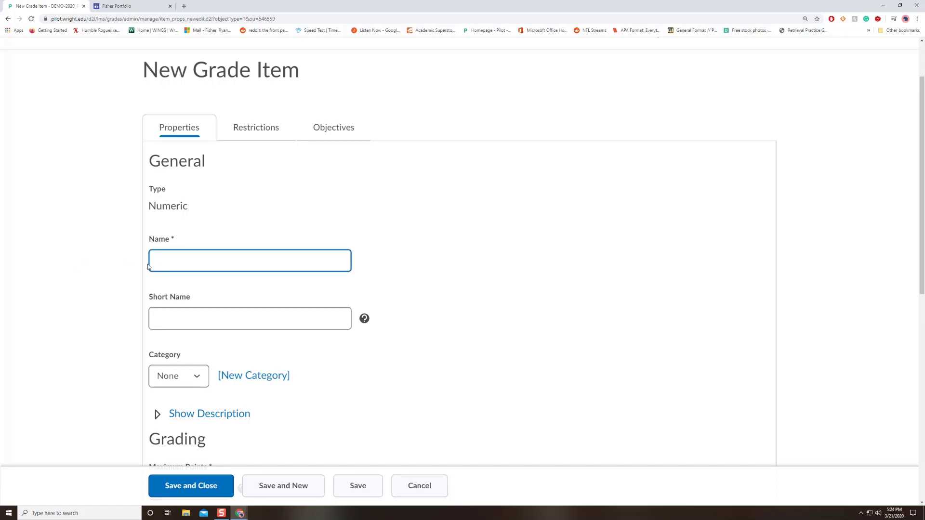
type("Quiz 1")
left_click(92, 274)
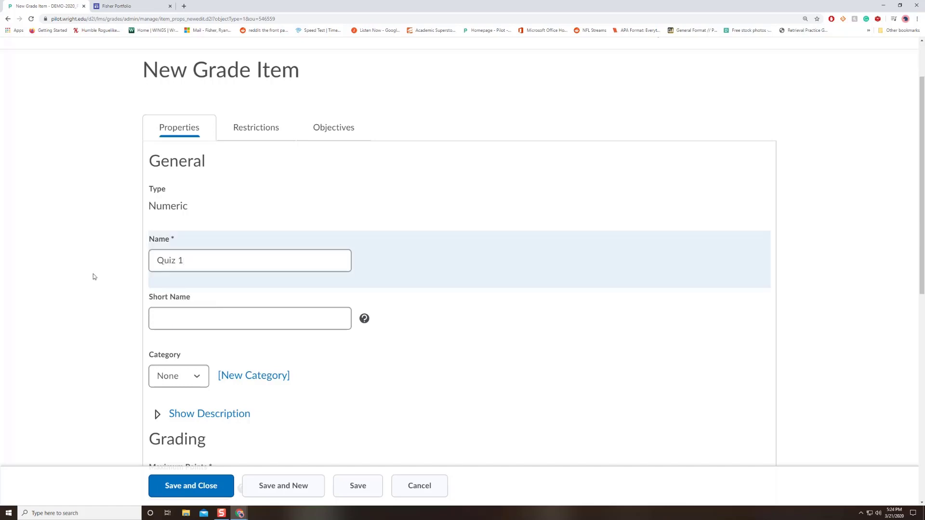
scroll(96, 275, "down", 2)
left_click(176, 252)
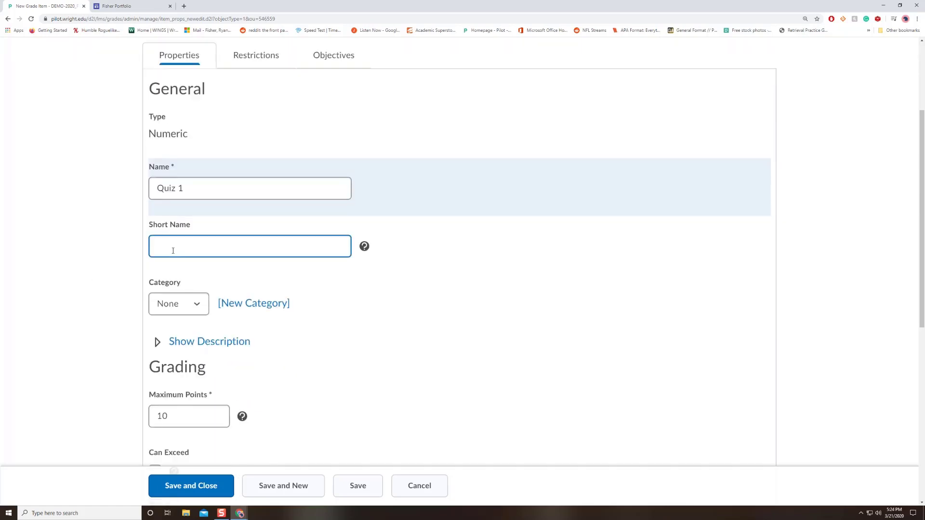
type("Q1")
left_click(90, 238)
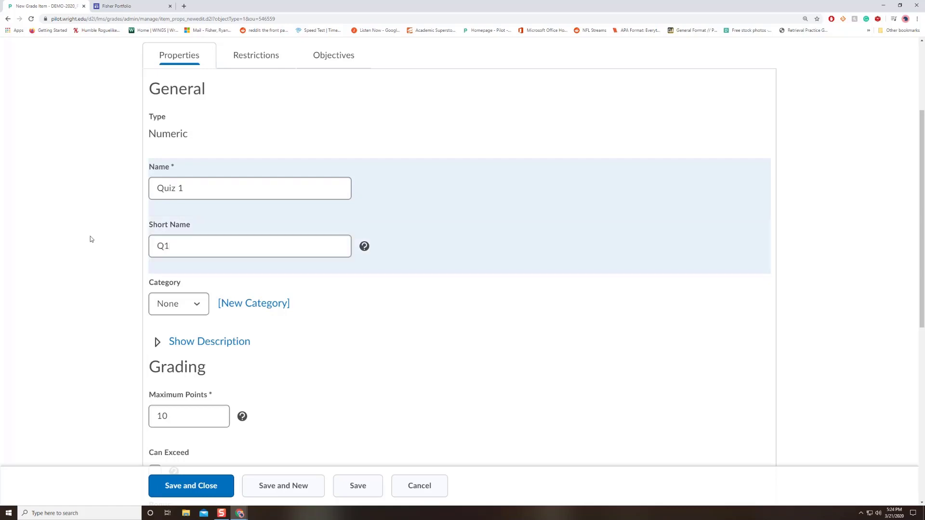
Assign the Quiz 1 grade item to the Quizzes category.
scroll(91, 239, "down", 1)
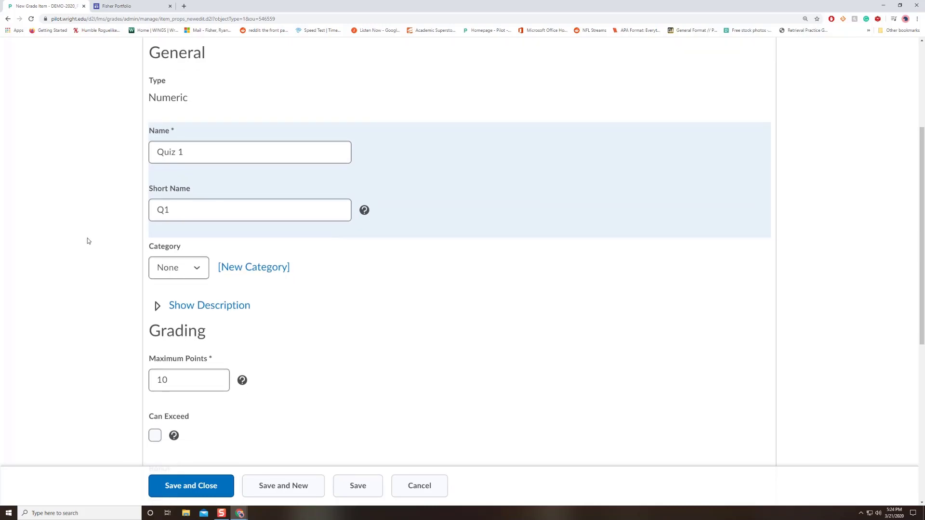
left_click(195, 275)
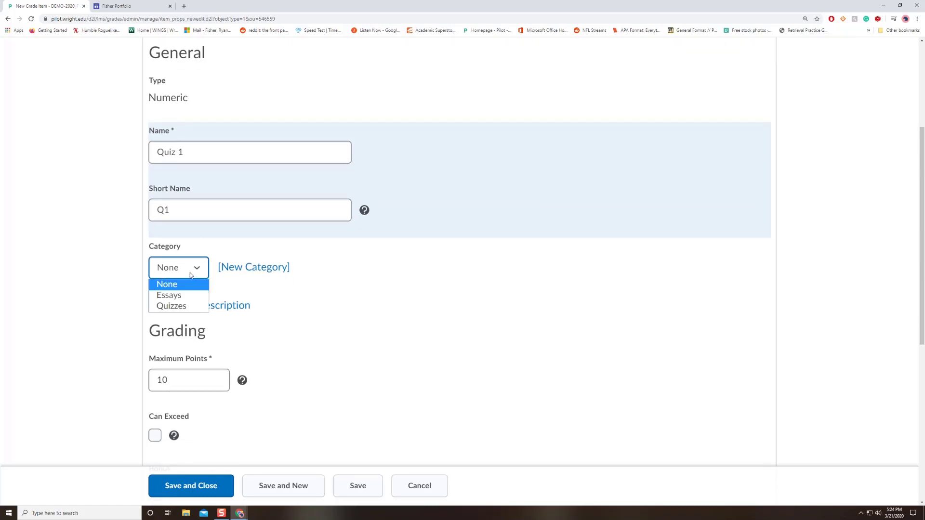
left_click(172, 307)
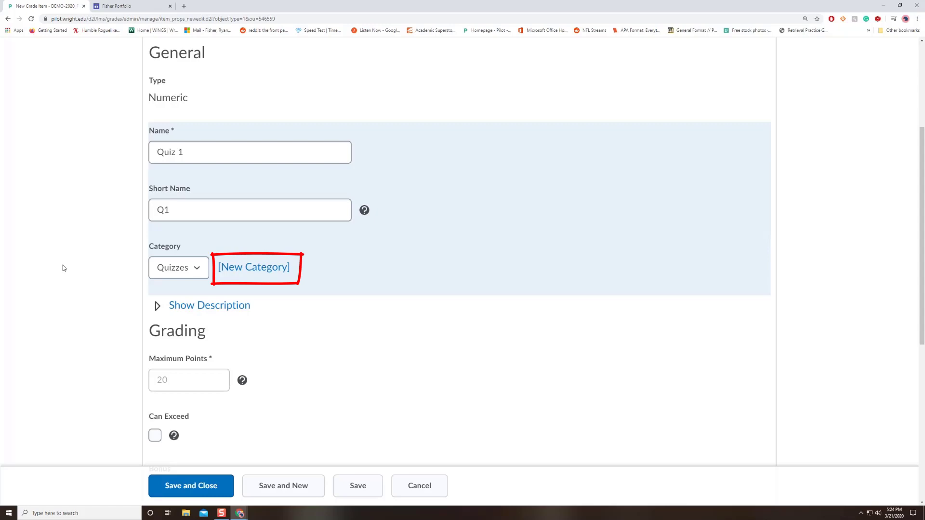
Open the new category form from the grade item, examine its naming, grading and distribution options, and cancel it.
left_click(255, 272)
scroll(363, 219, "down", 5)
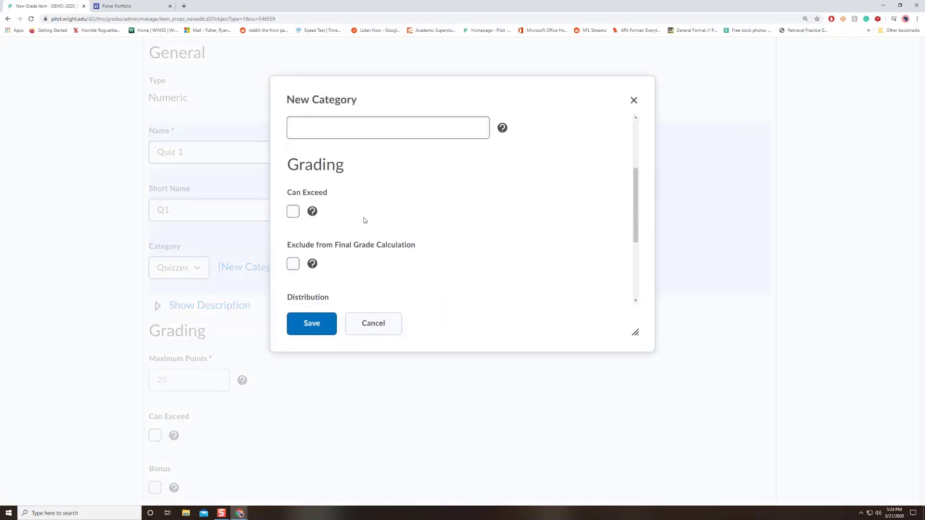
scroll(364, 221, "up", 5)
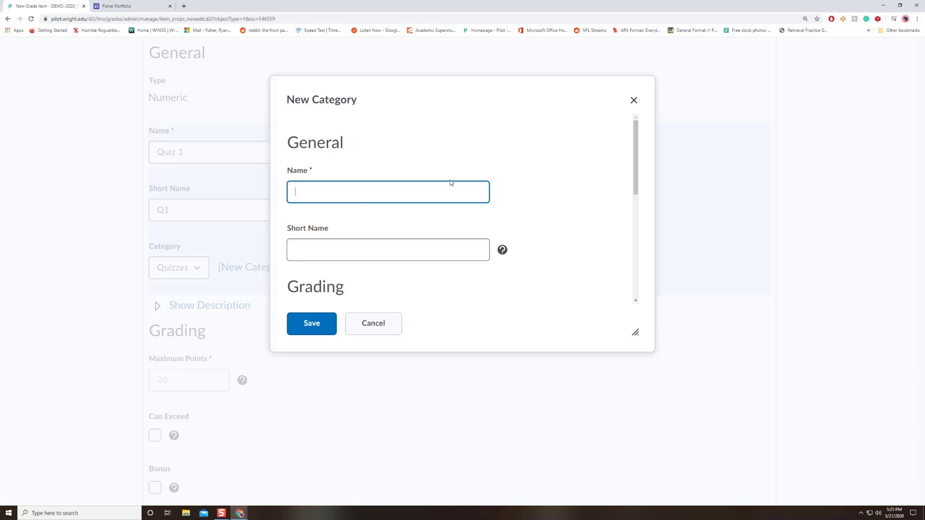
scroll(406, 177, "down", 1)
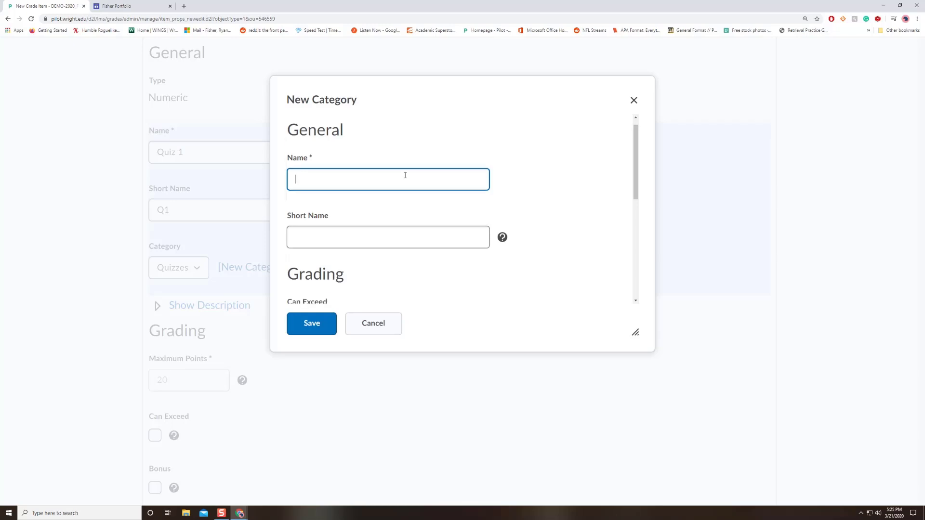
scroll(374, 174, "down", 6)
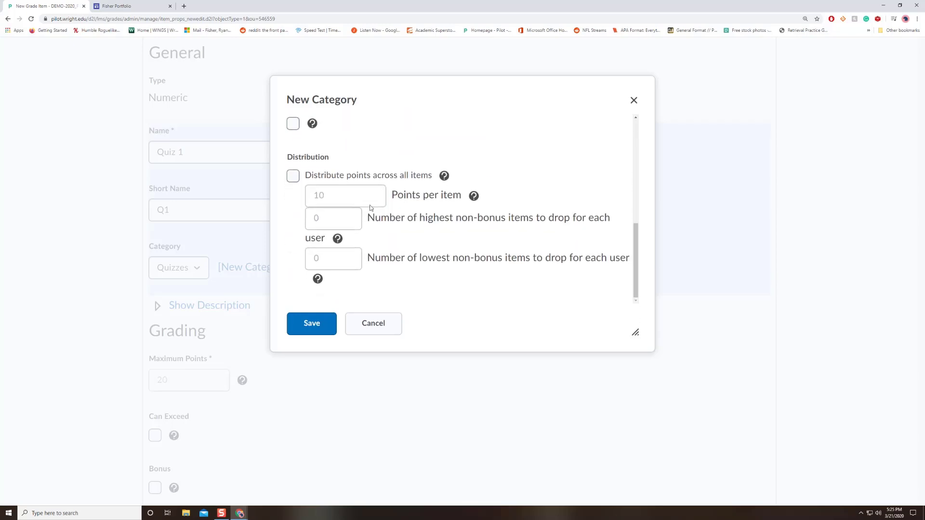
scroll(364, 221, "up", 4)
scroll(364, 222, "up", 3)
scroll(388, 155, "down", 2)
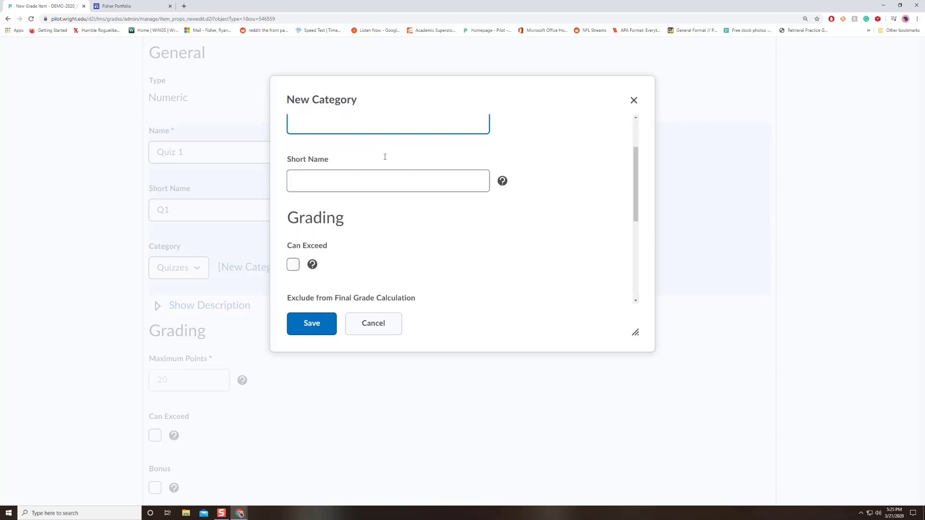
scroll(384, 159, "down", 3)
scroll(374, 159, "up", 2)
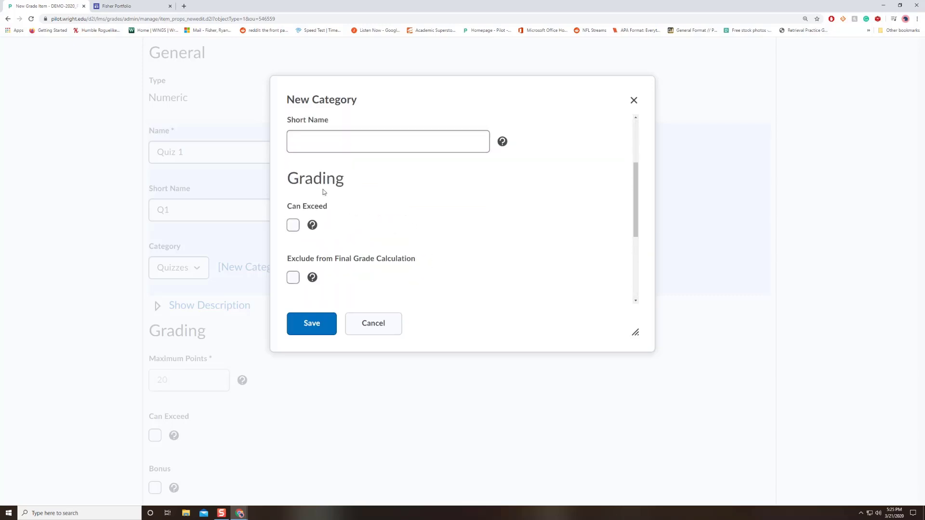
scroll(300, 221, "up", 3)
scroll(314, 197, "down", 5)
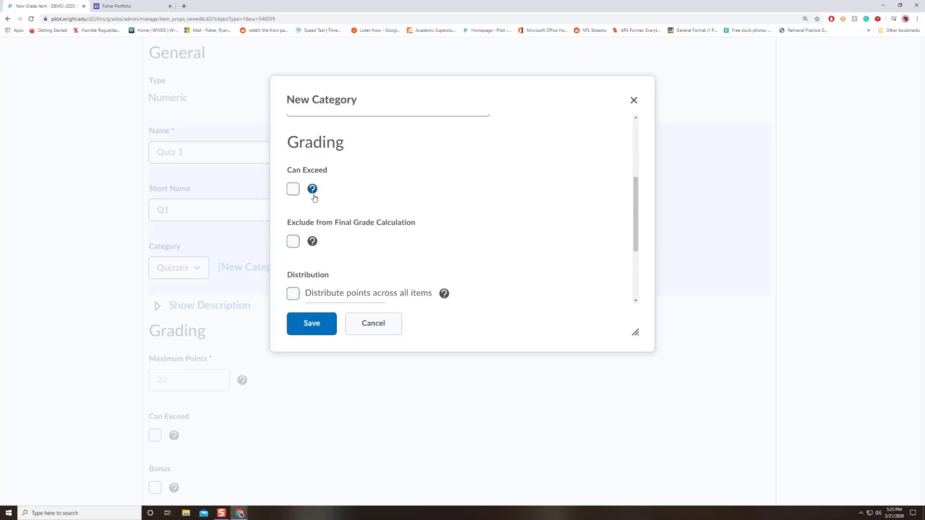
scroll(313, 270, "down", 1)
left_click(322, 325)
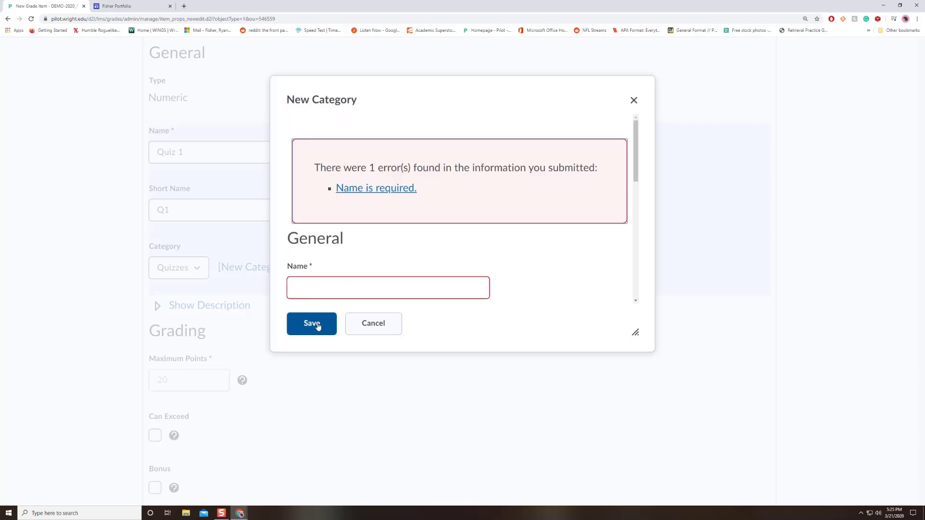
left_click(377, 327)
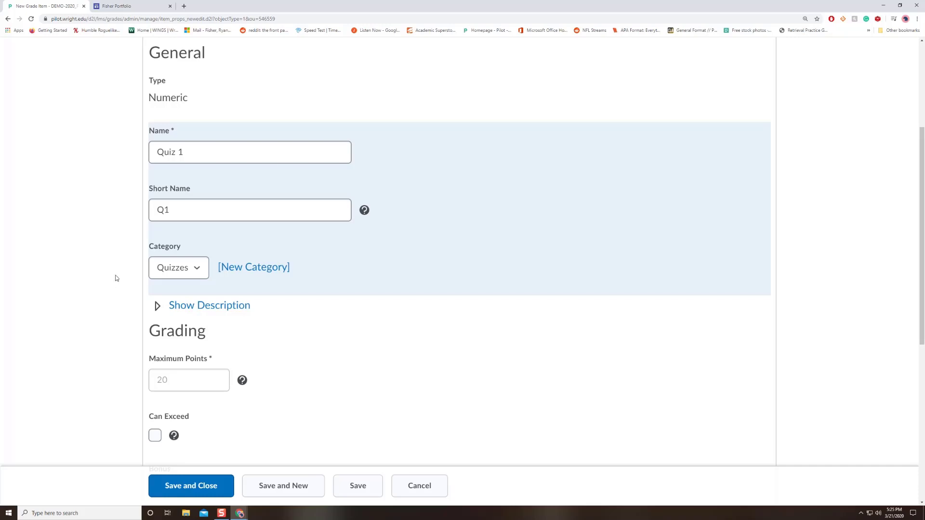
Review Quiz 1's grading settings, from maximum points and bonus options to grade scheme, rubrics and display options.
scroll(116, 277, "down", 3)
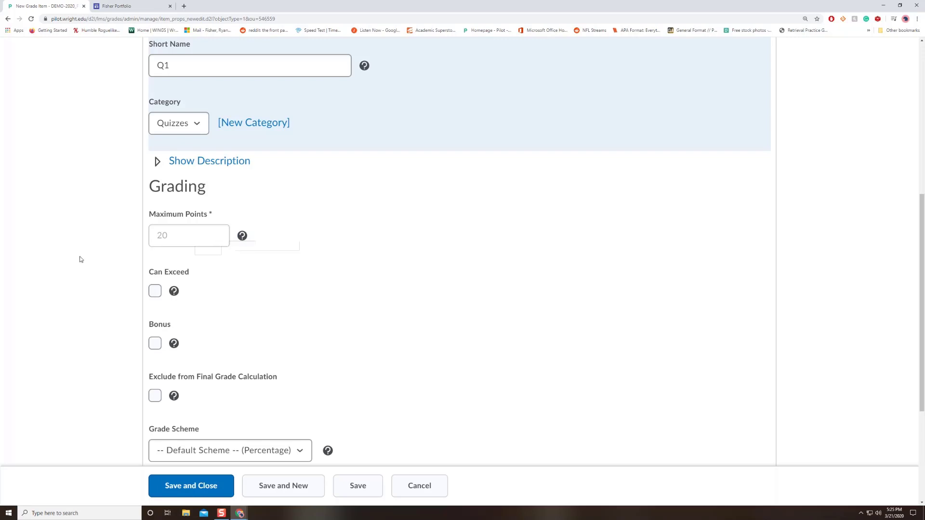
scroll(101, 252, "down", 2)
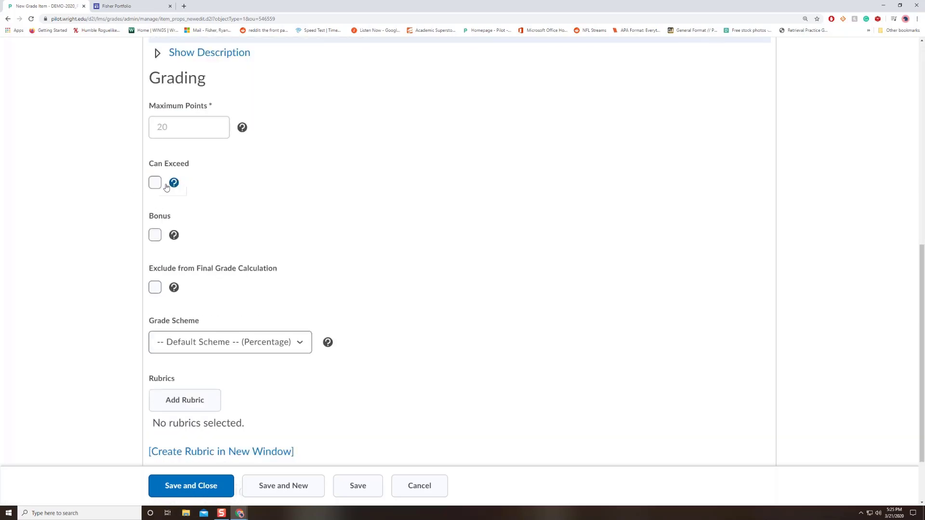
scroll(103, 211, "down", 2)
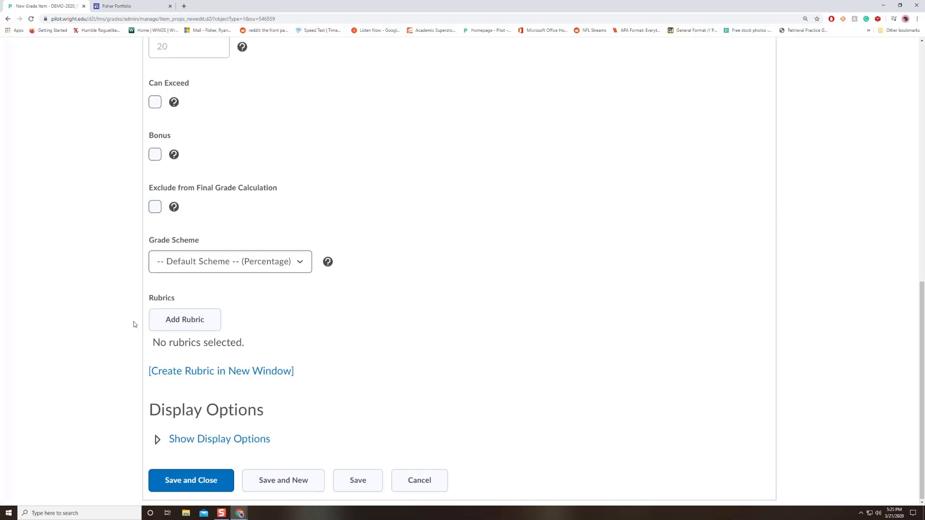
Check Quiz 1's visibility, availability and release condition restrictions, as well as its associated learning objectives.
scroll(134, 322, "up", 10)
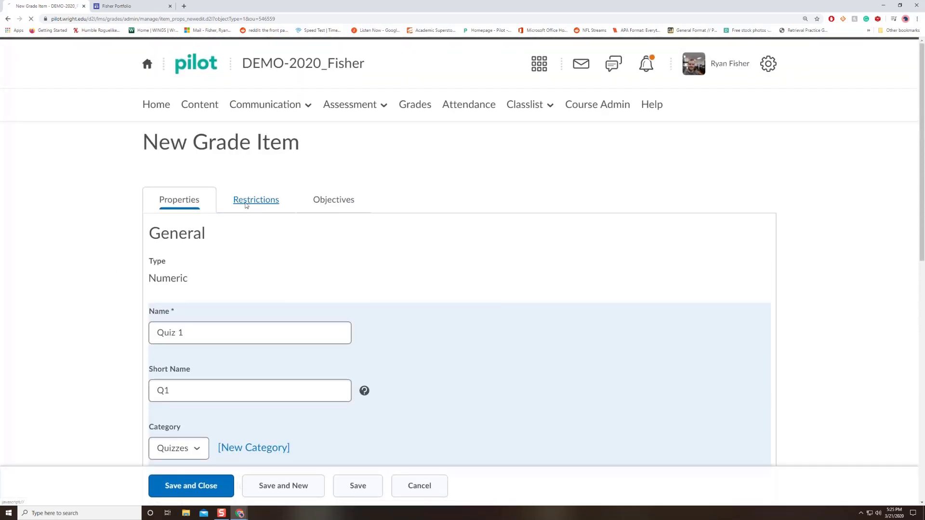
left_click(244, 201)
scroll(93, 243, "down", 1)
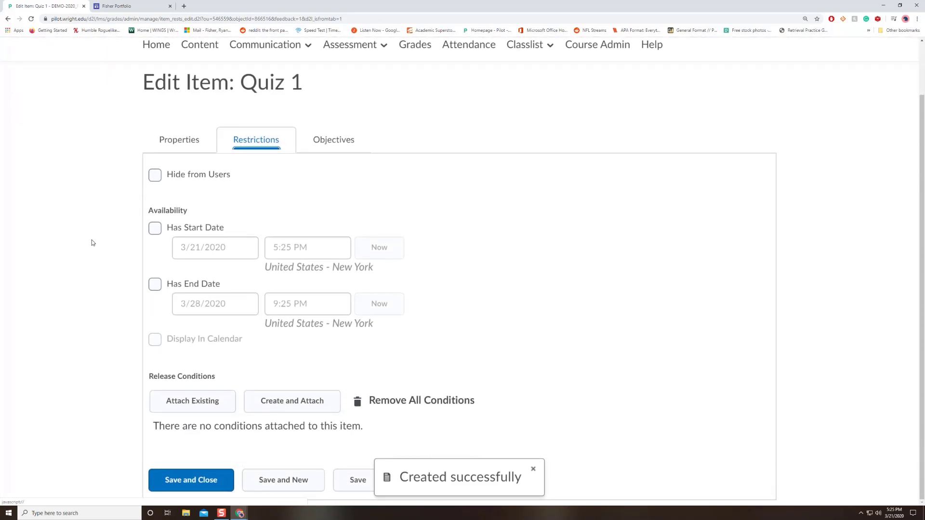
left_click(332, 141)
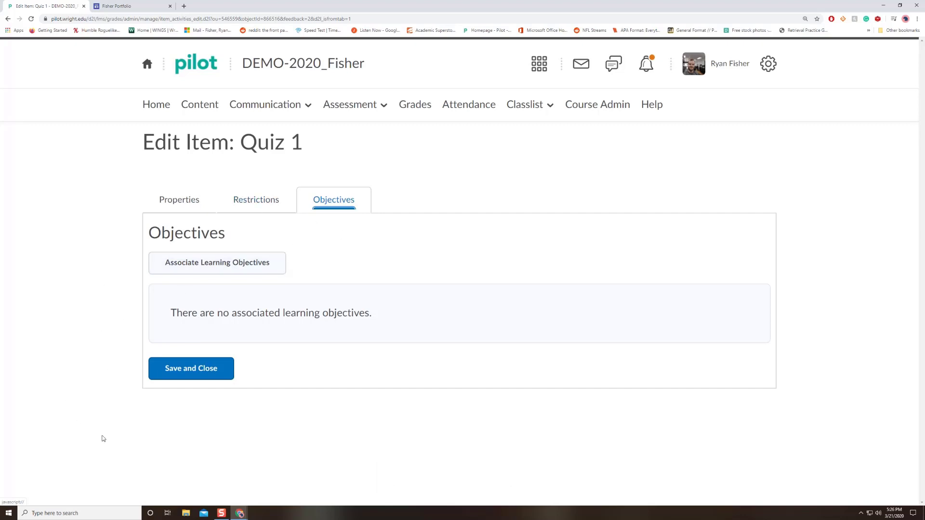
Return to Quiz 1's properties, check the grading settings, and save and close the item.
left_click(169, 201)
scroll(128, 311, "down", 5)
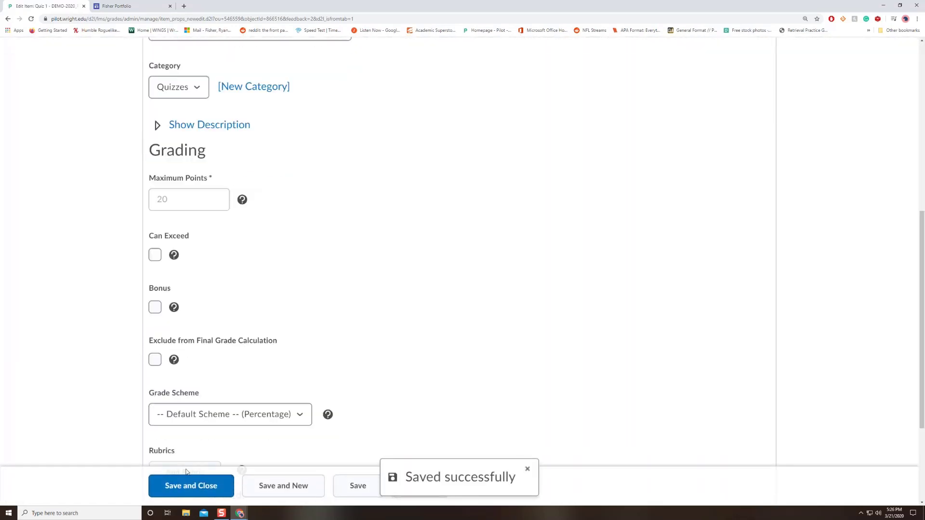
left_click(197, 487)
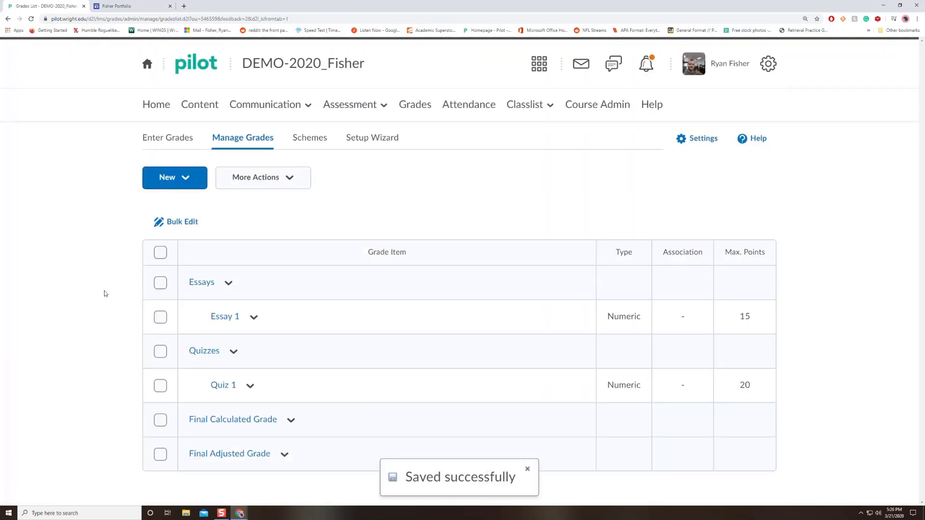